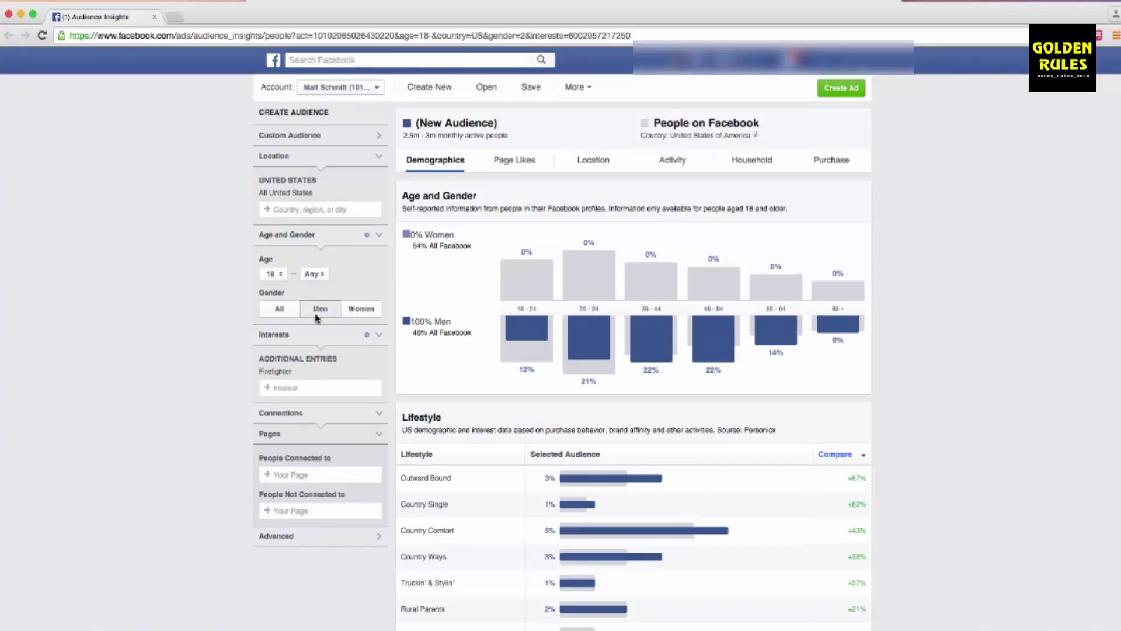
# Compare against all genders, revert to men only, and cap the audience age at 64
pyautogui.click(296, 314)
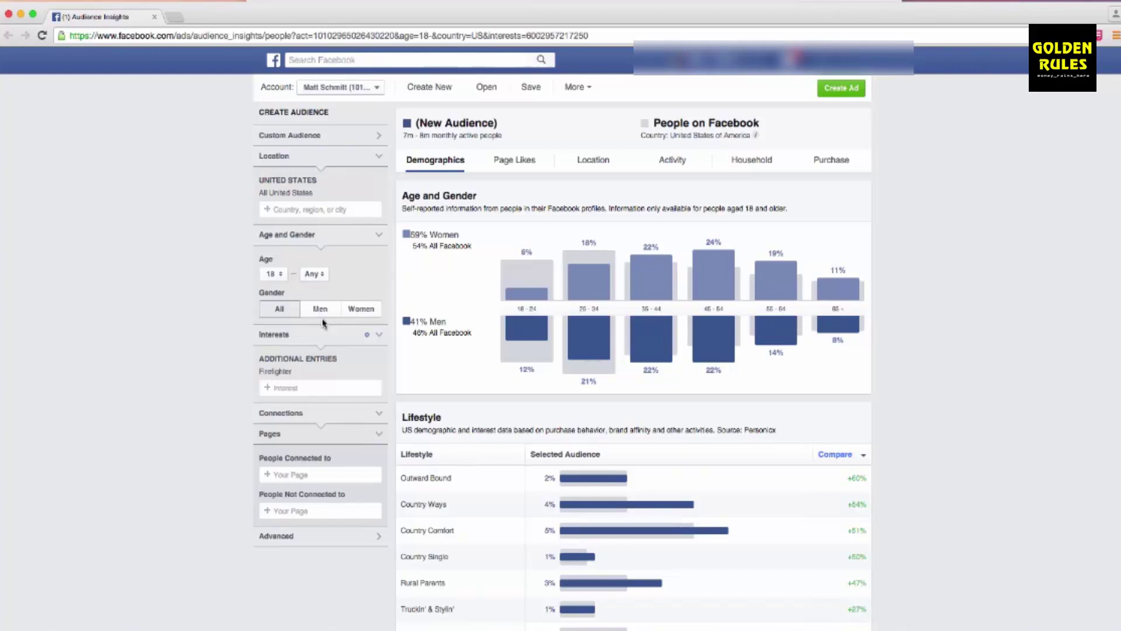
pyautogui.click(319, 313)
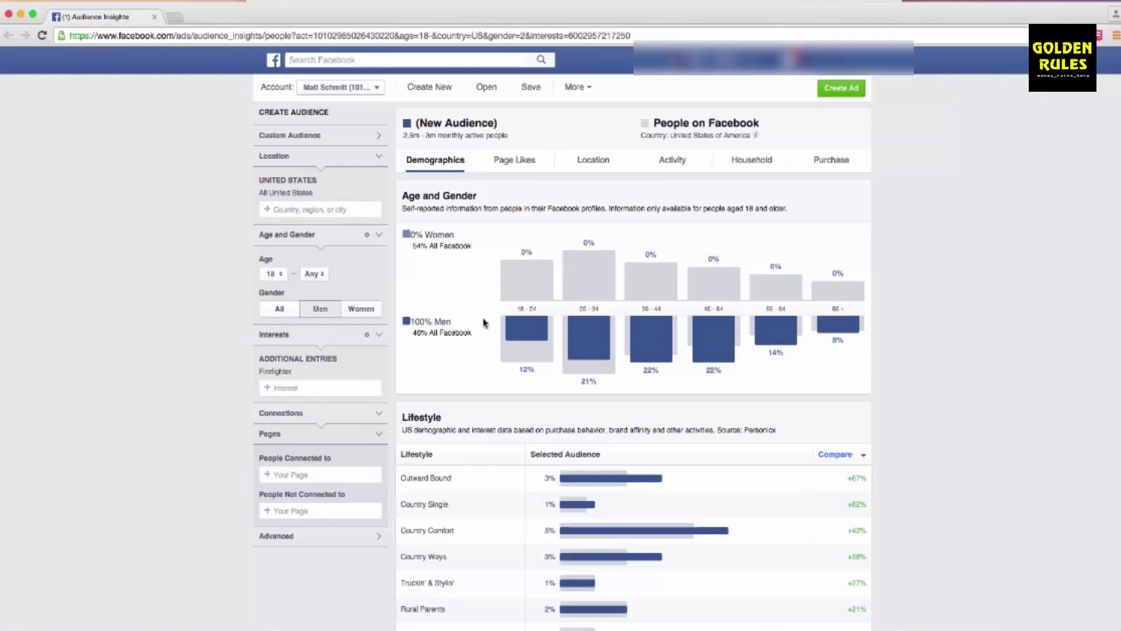
pyautogui.moveTo(508, 323)
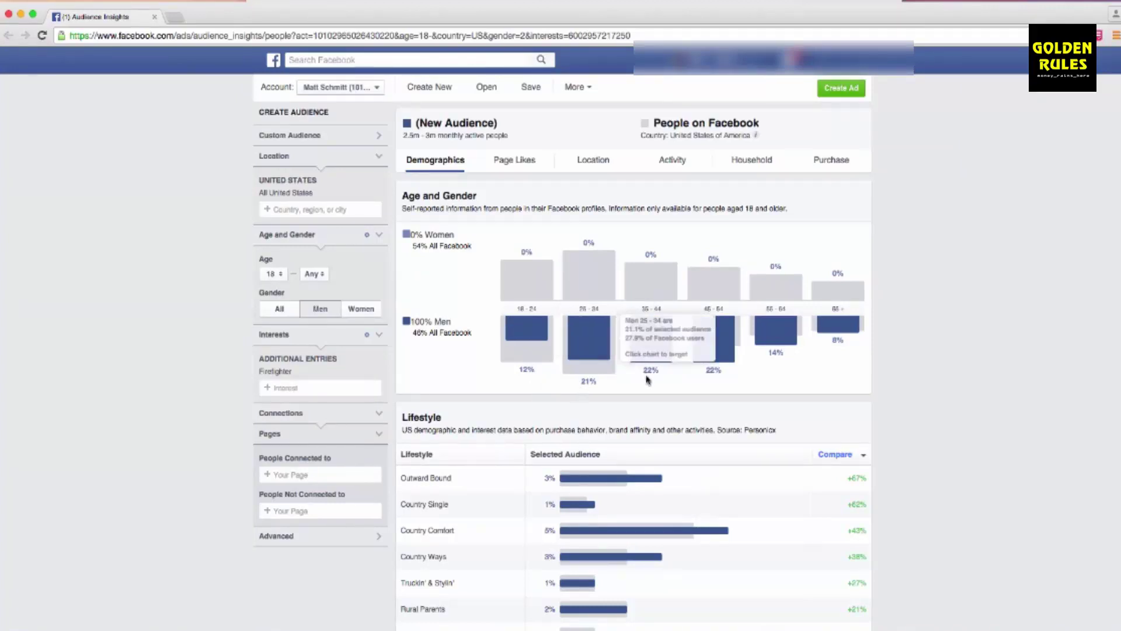
pyautogui.moveTo(717, 380)
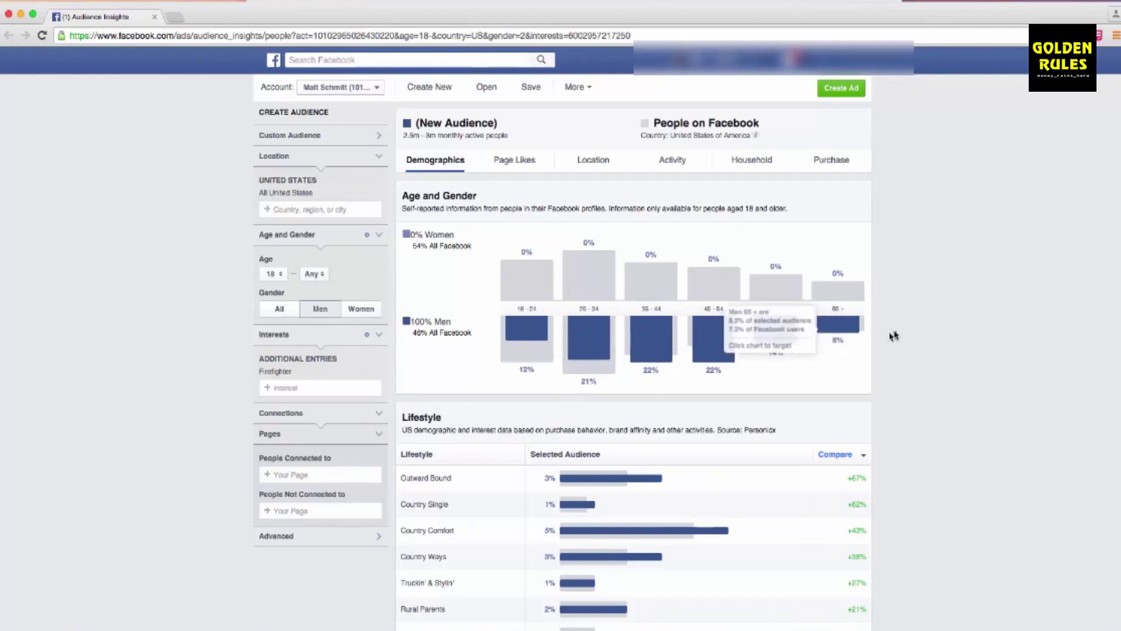
pyautogui.moveTo(855, 326)
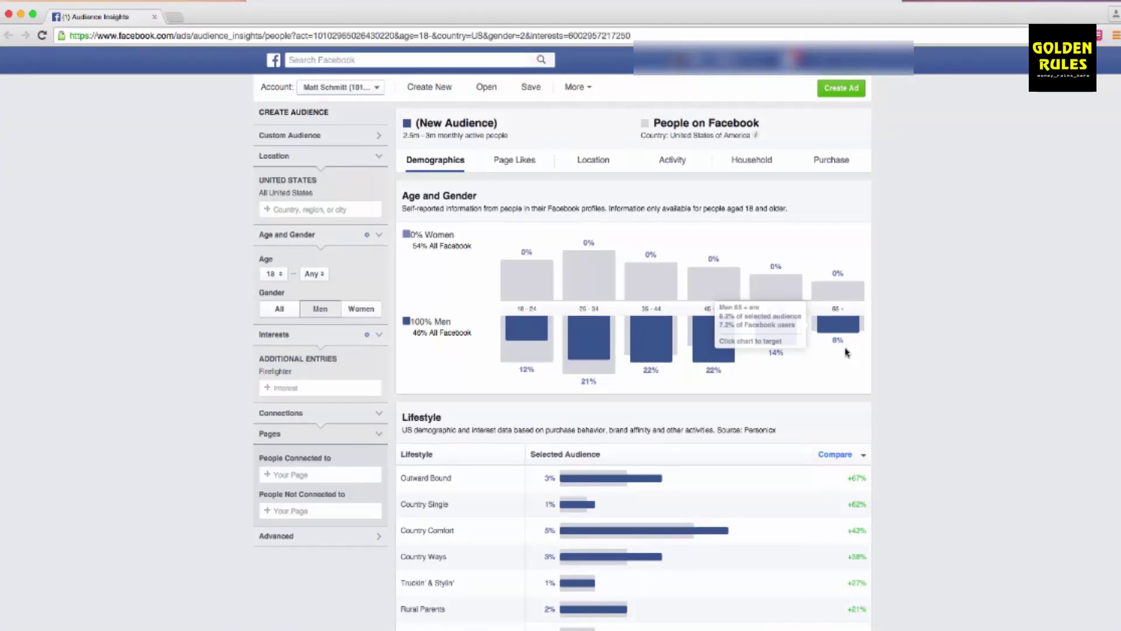
pyautogui.click(315, 274)
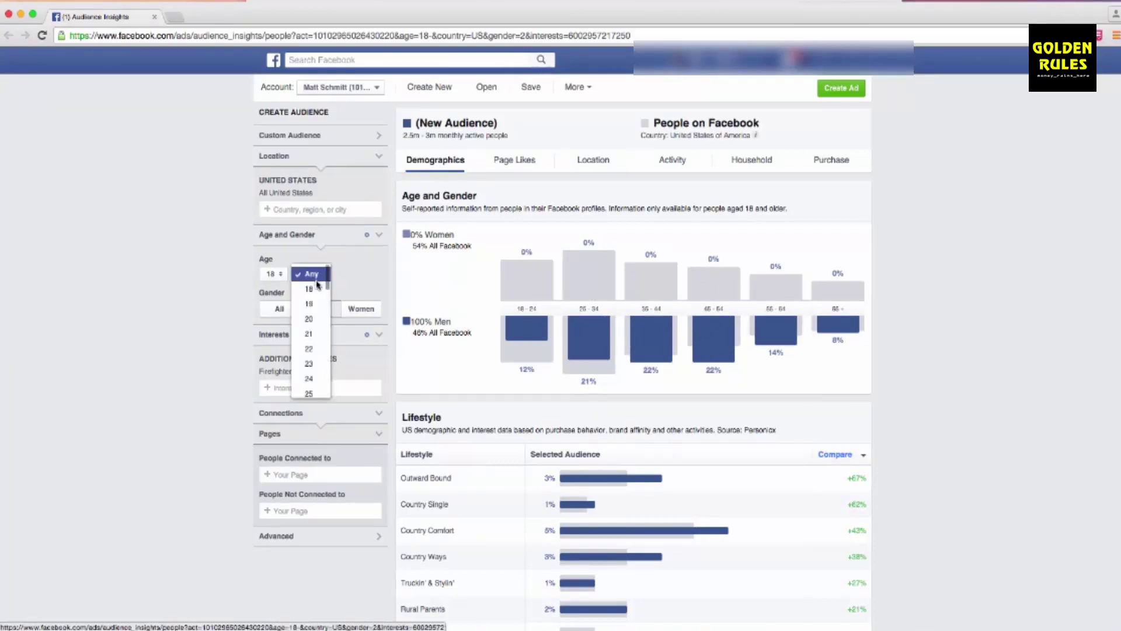
pyautogui.scroll(-15, 311, 350)
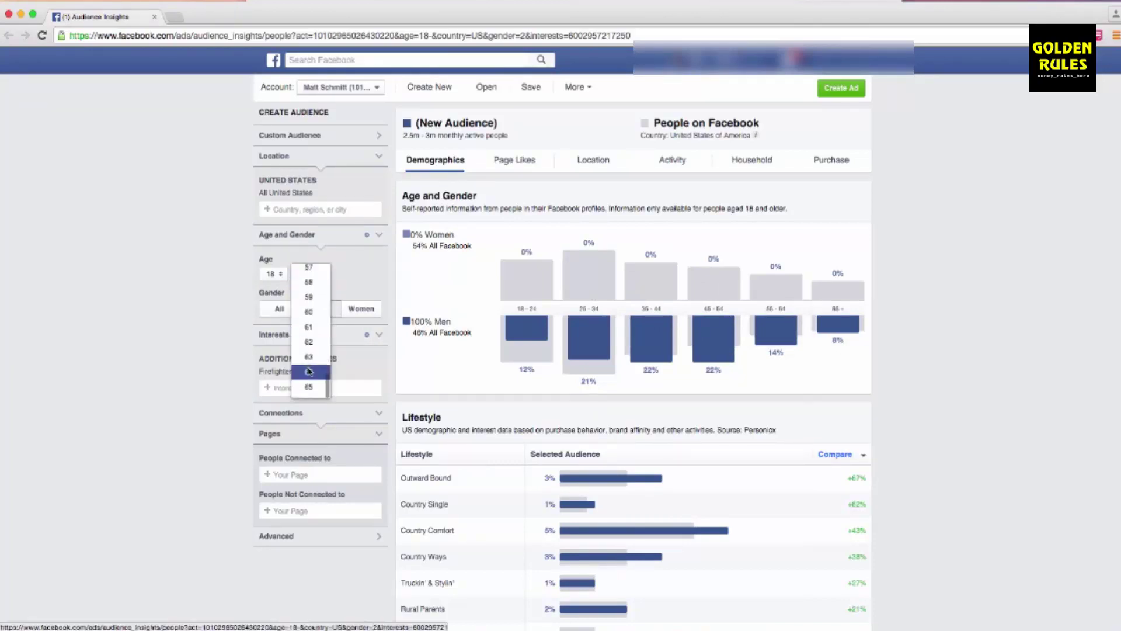
pyautogui.scroll(-1, 308, 374)
pyautogui.click(308, 374)
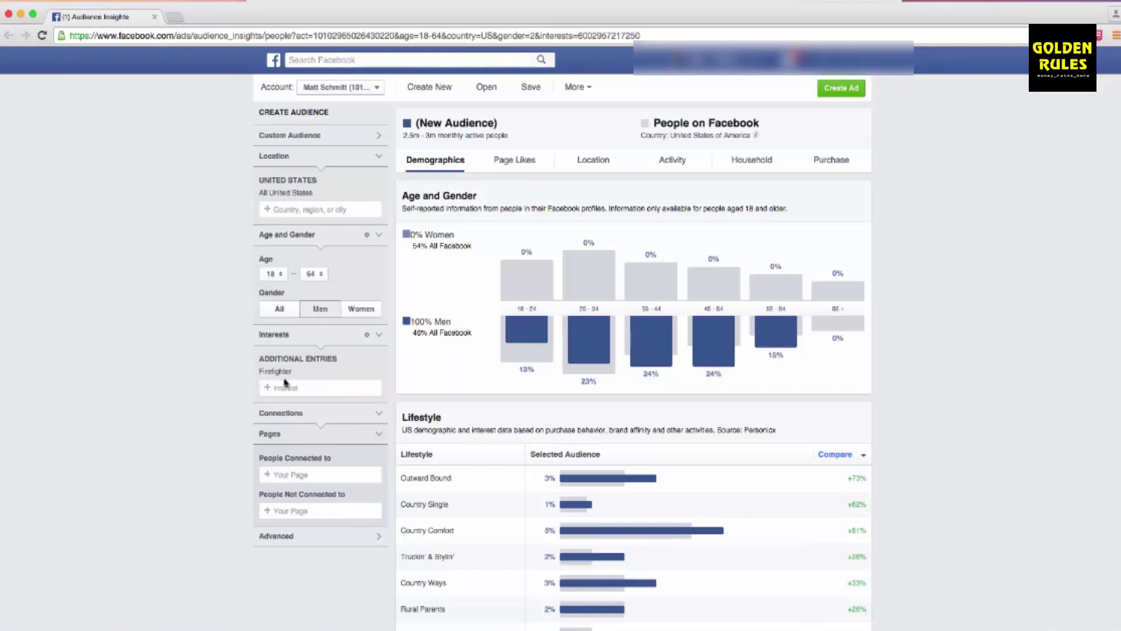
# Show Page Likes for men 18–64 and inspect Firehouse.com's 15.9x affinity bar
pyautogui.click(514, 161)
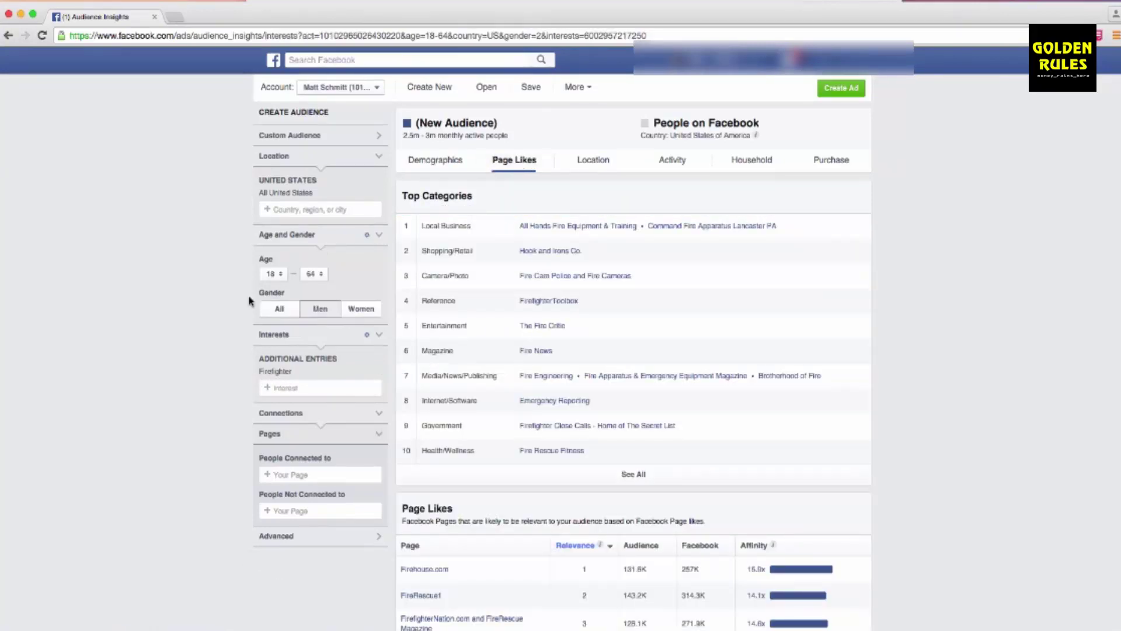
pyautogui.scroll(-3, 157, 355)
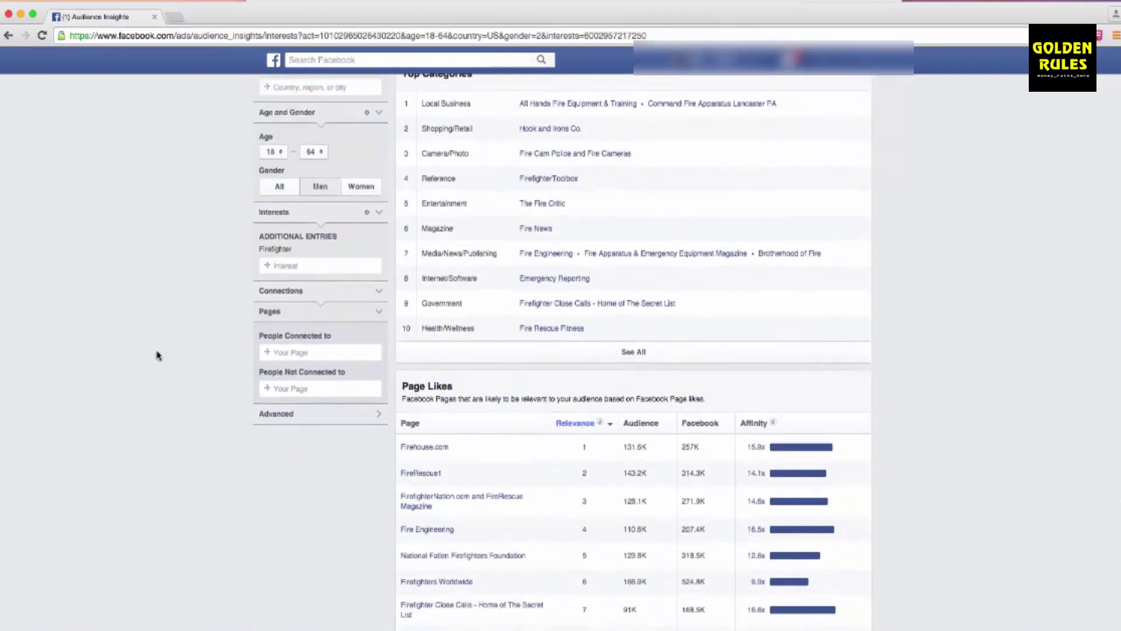
pyautogui.scroll(-1, 157, 355)
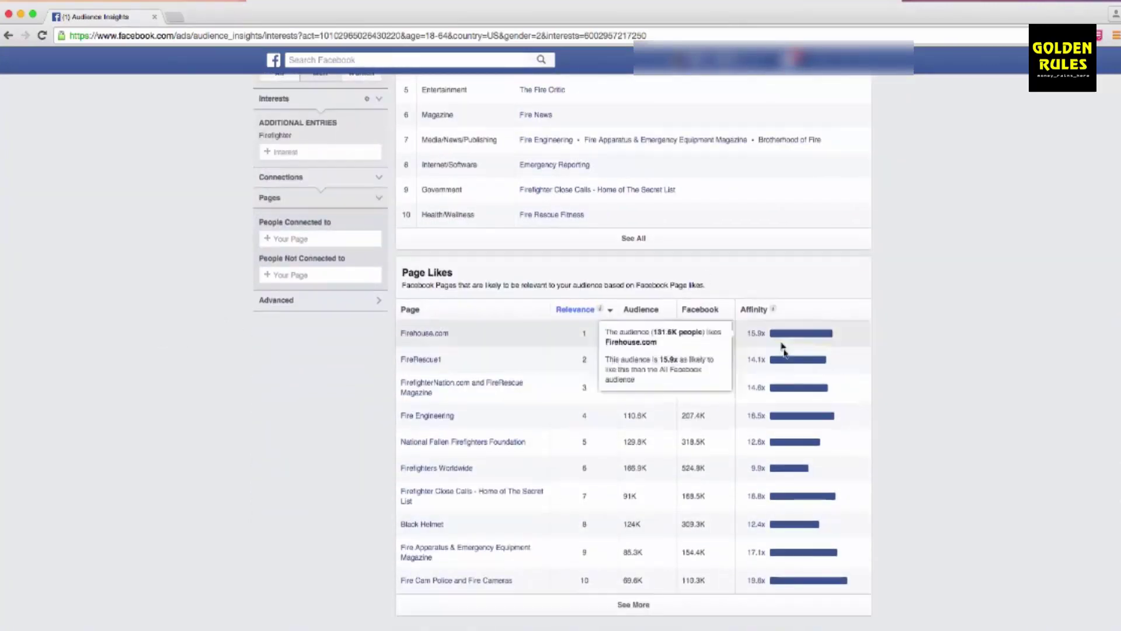
pyautogui.scroll(-1, 890, 303)
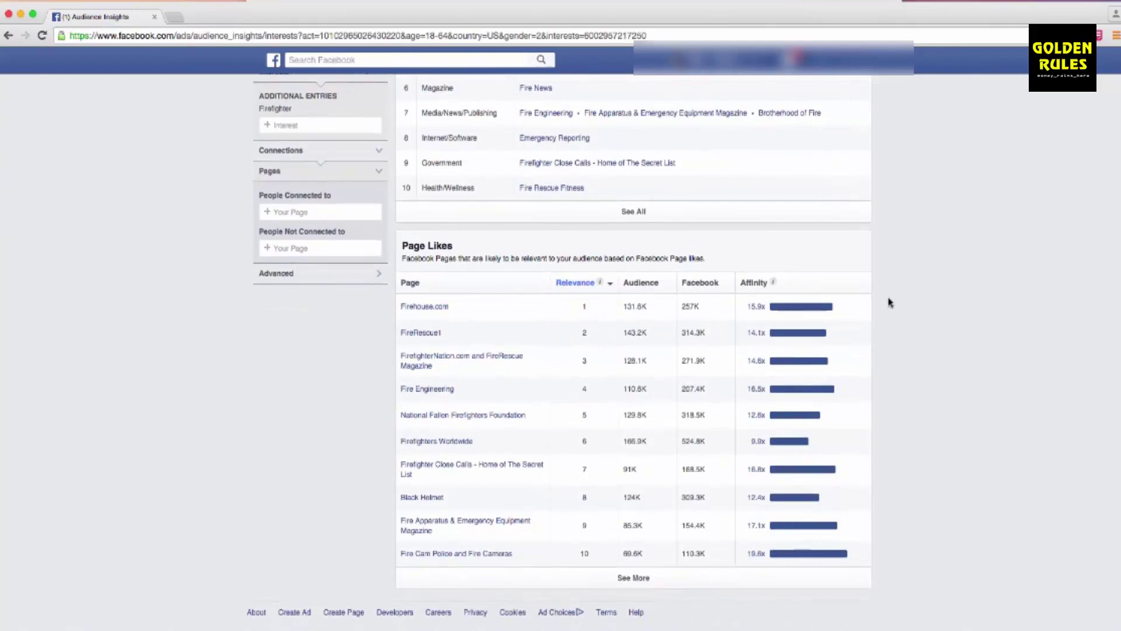
pyautogui.moveTo(749, 307)
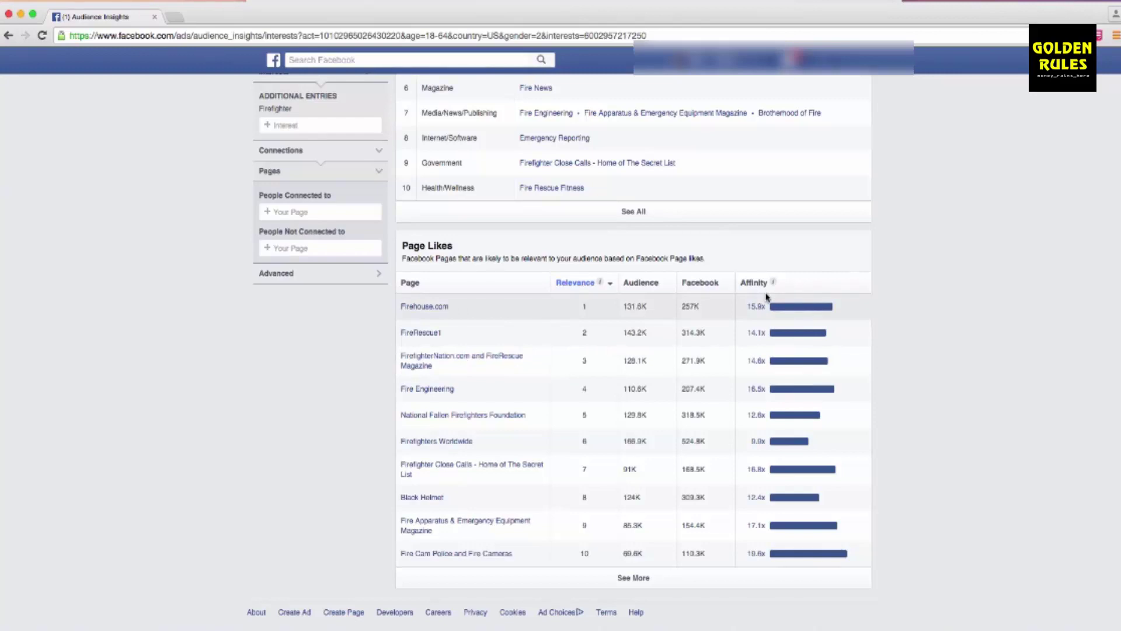
pyautogui.scroll(2, 586, 292)
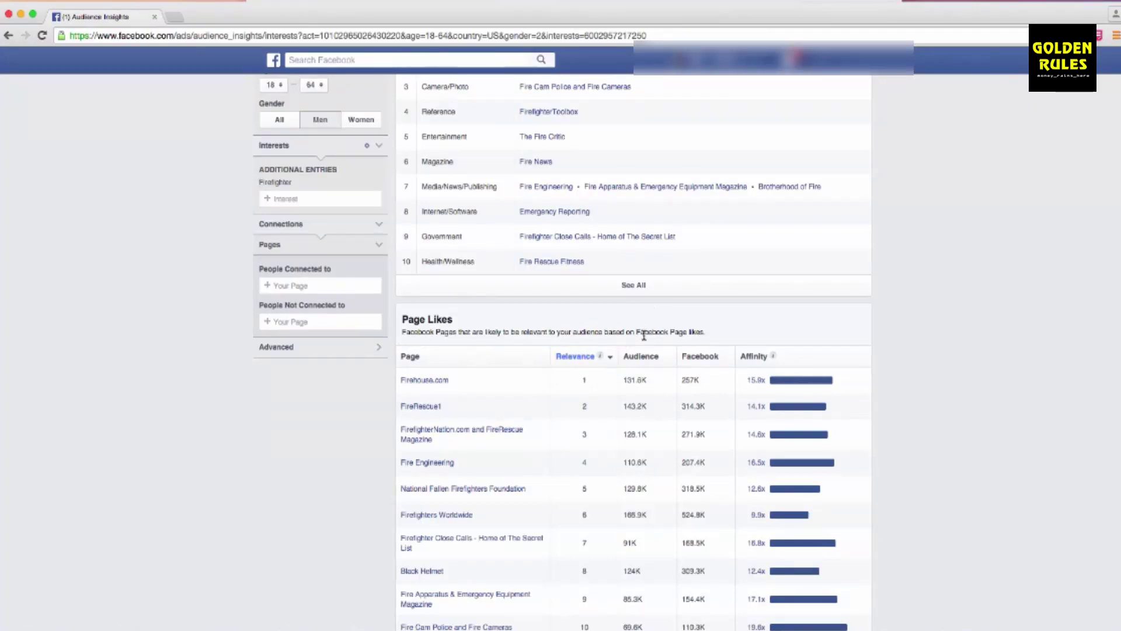
pyautogui.moveTo(800, 390)
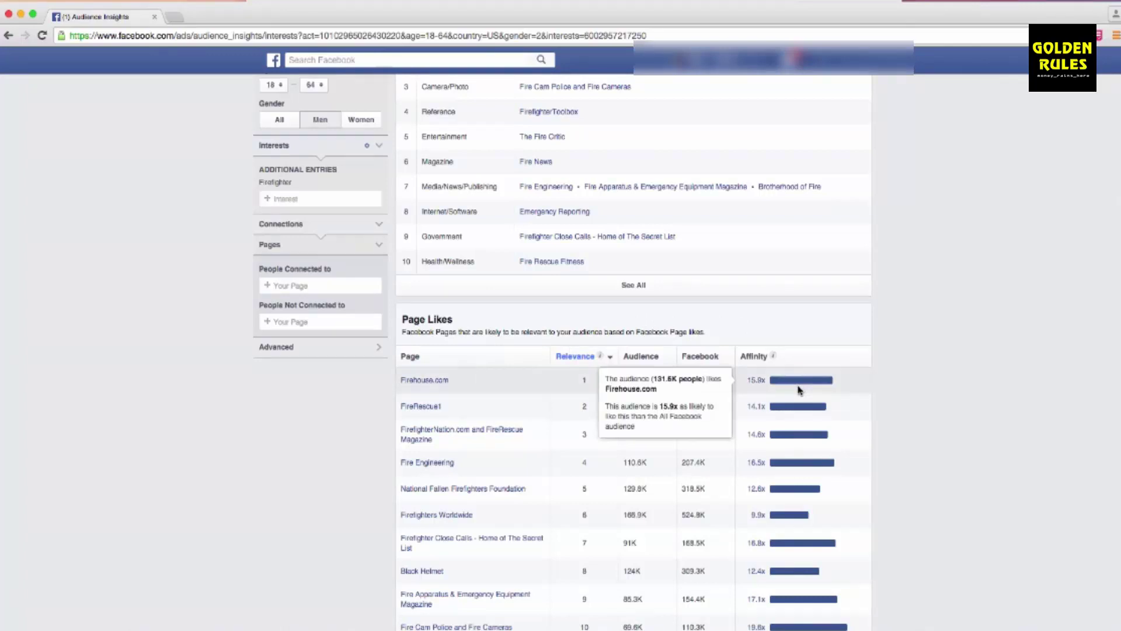
pyautogui.scroll(-2, 554, 402)
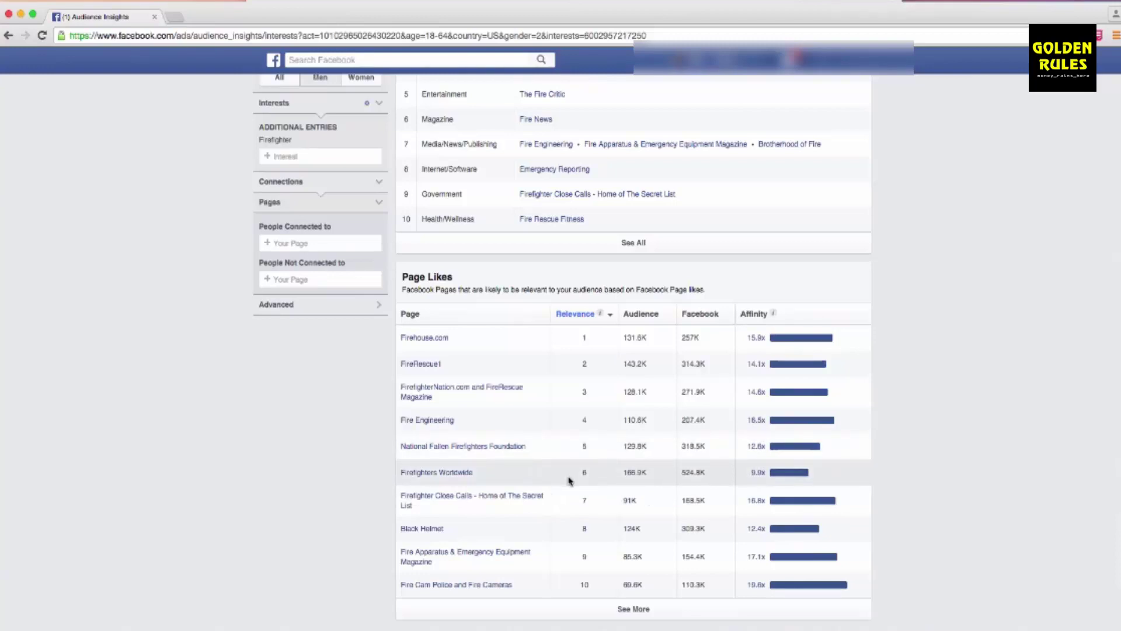
pyautogui.scroll(-1, 351, 432)
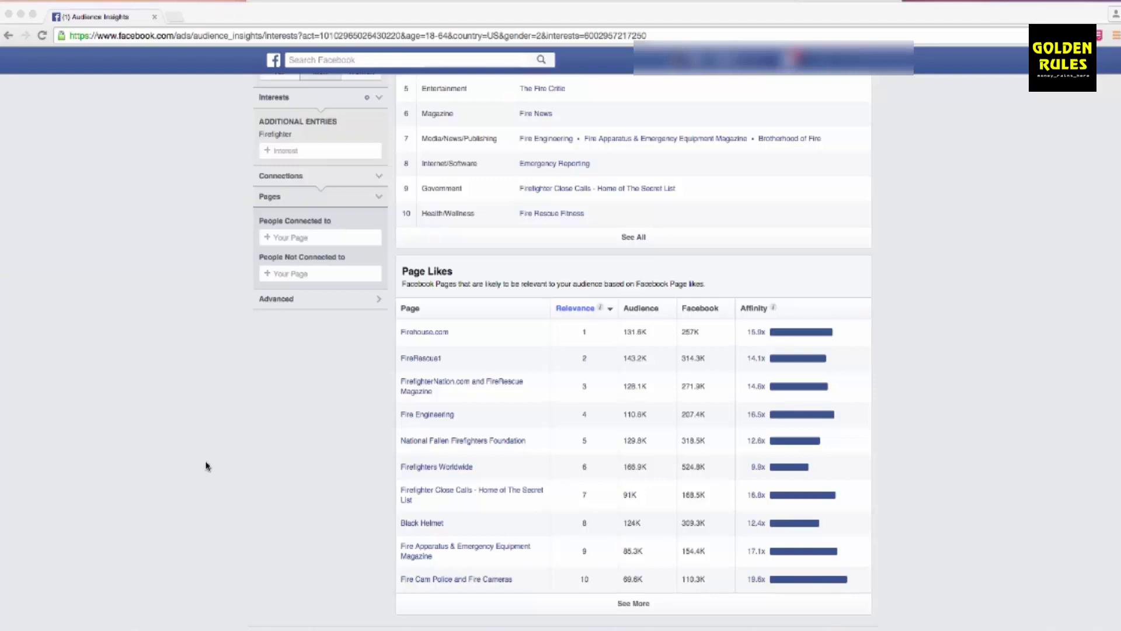
# Revisit the Traditional Consumer Segmentation slide, then open Firehouse.com's Facebook page from Page Likes
pyautogui.press('super+Tab')
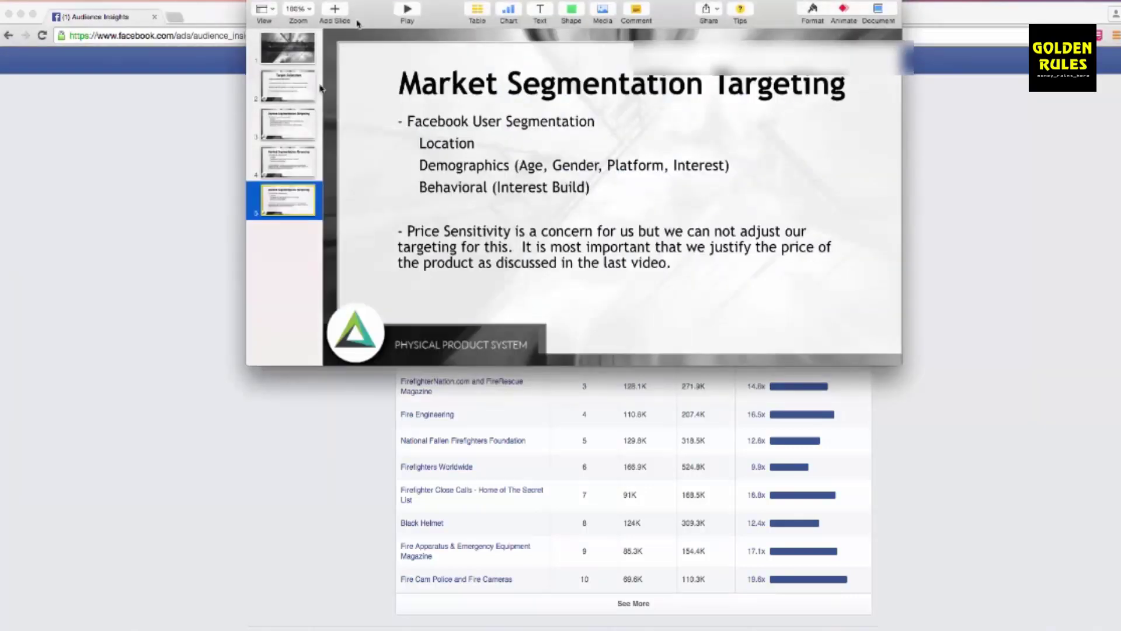
pyautogui.click(286, 134)
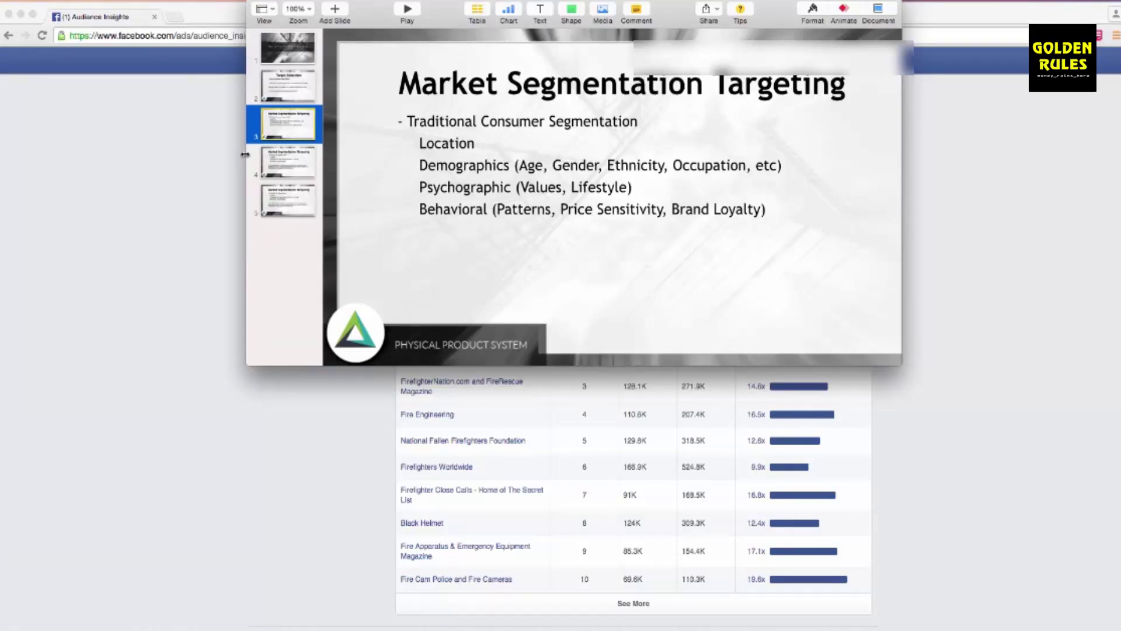
pyautogui.click(201, 157)
pyautogui.moveTo(432, 382)
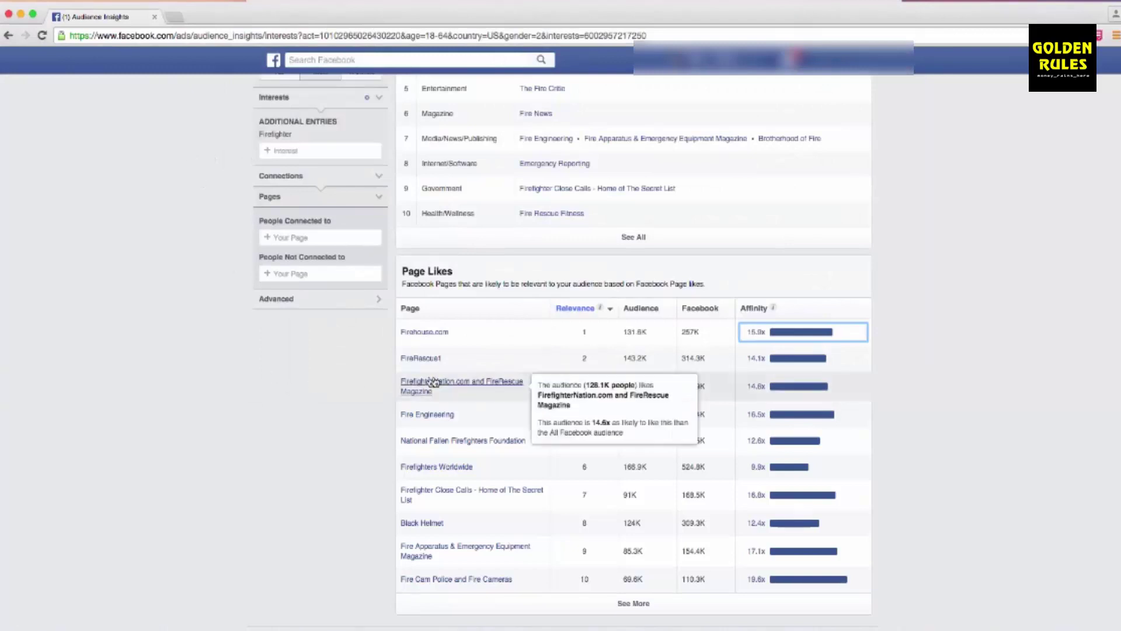
pyautogui.moveTo(424, 338)
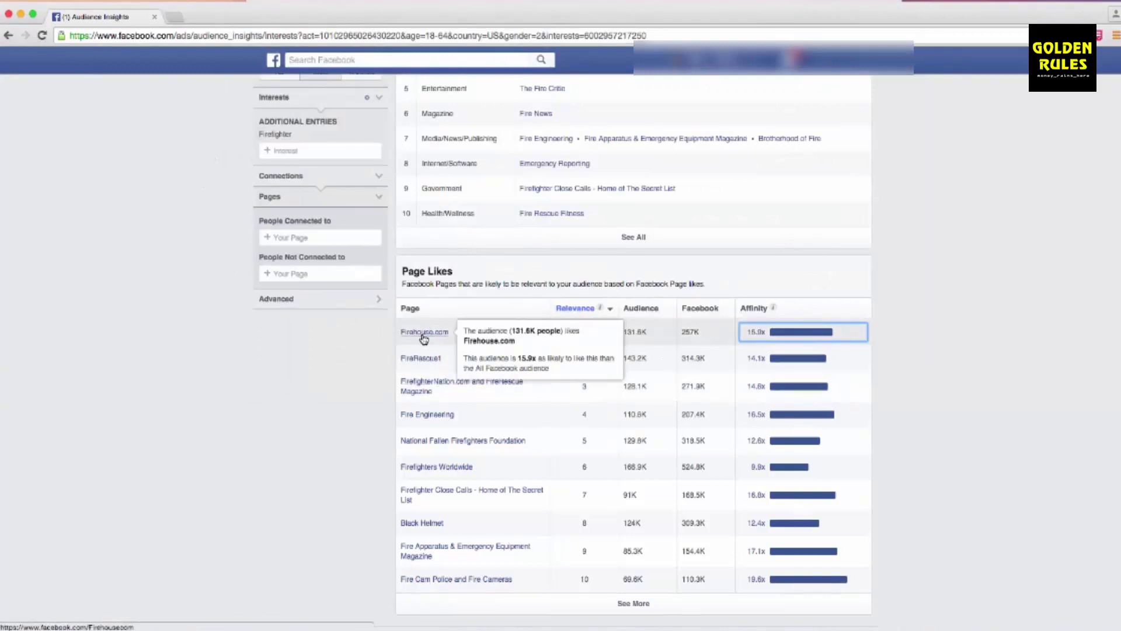
pyautogui.click(424, 337)
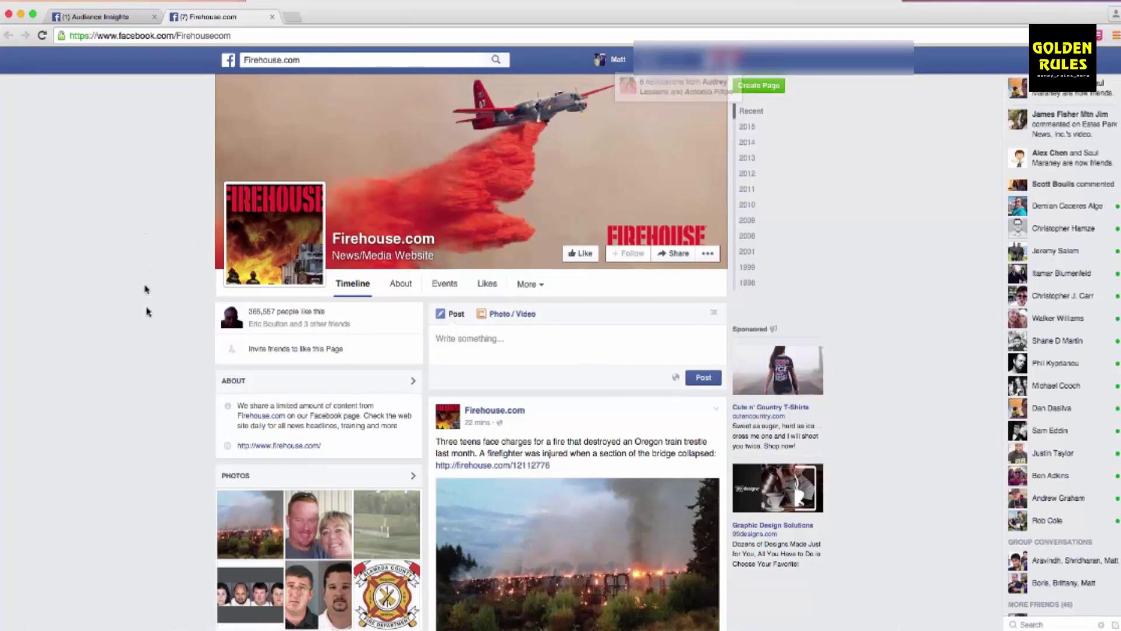
pyautogui.scroll(-3, 148, 315)
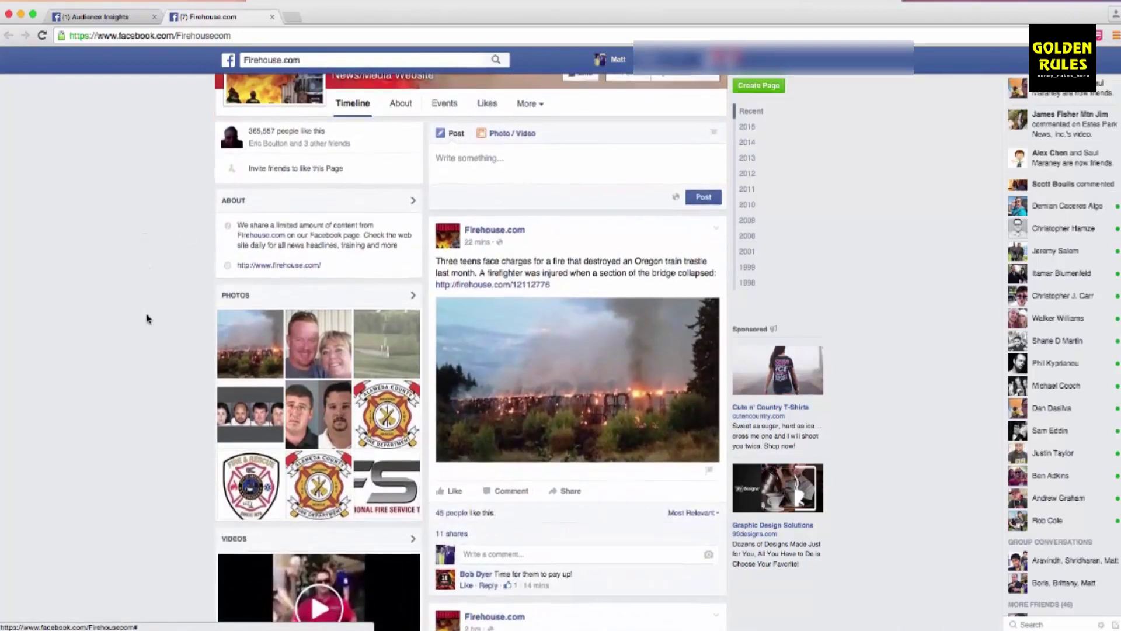
pyautogui.scroll(1, 148, 318)
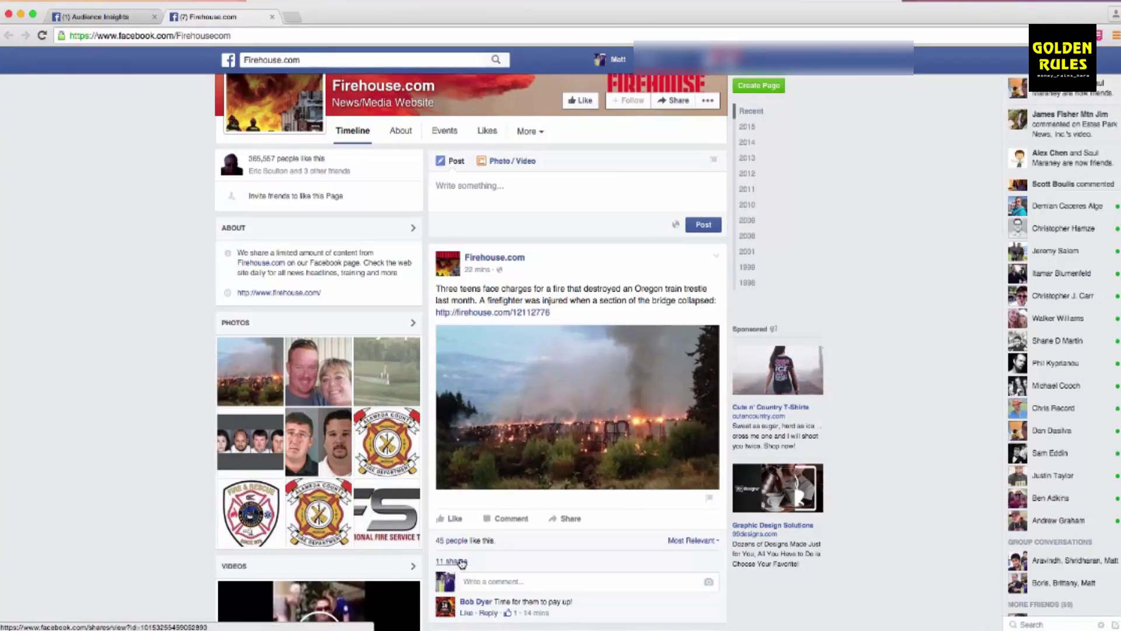
pyautogui.scroll(-8, 461, 554)
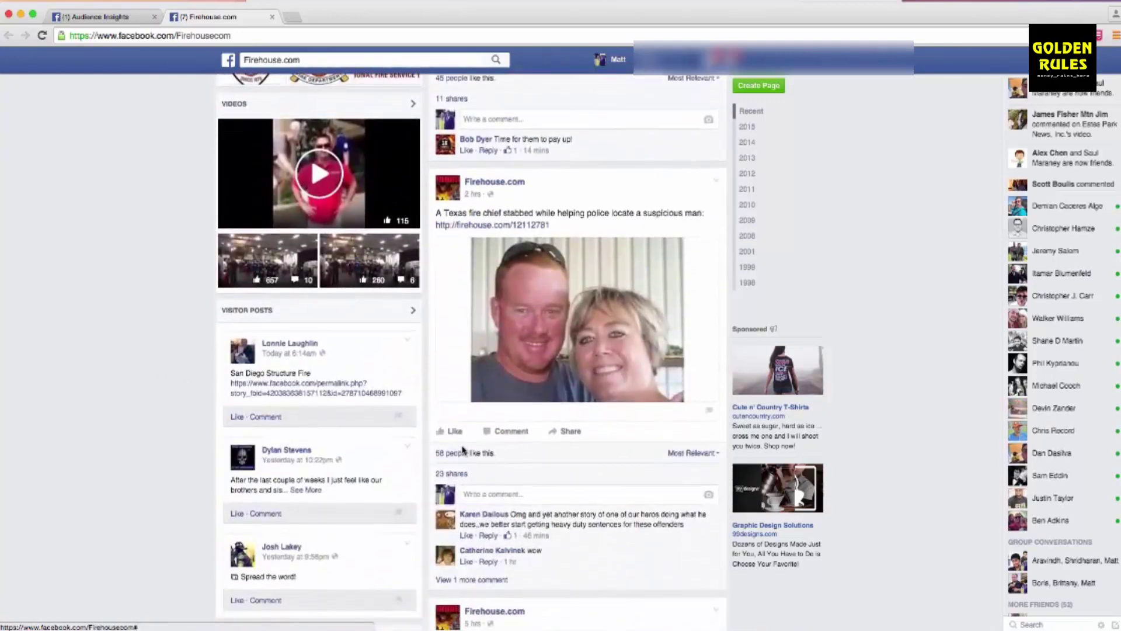
pyautogui.scroll(-6, 601, 483)
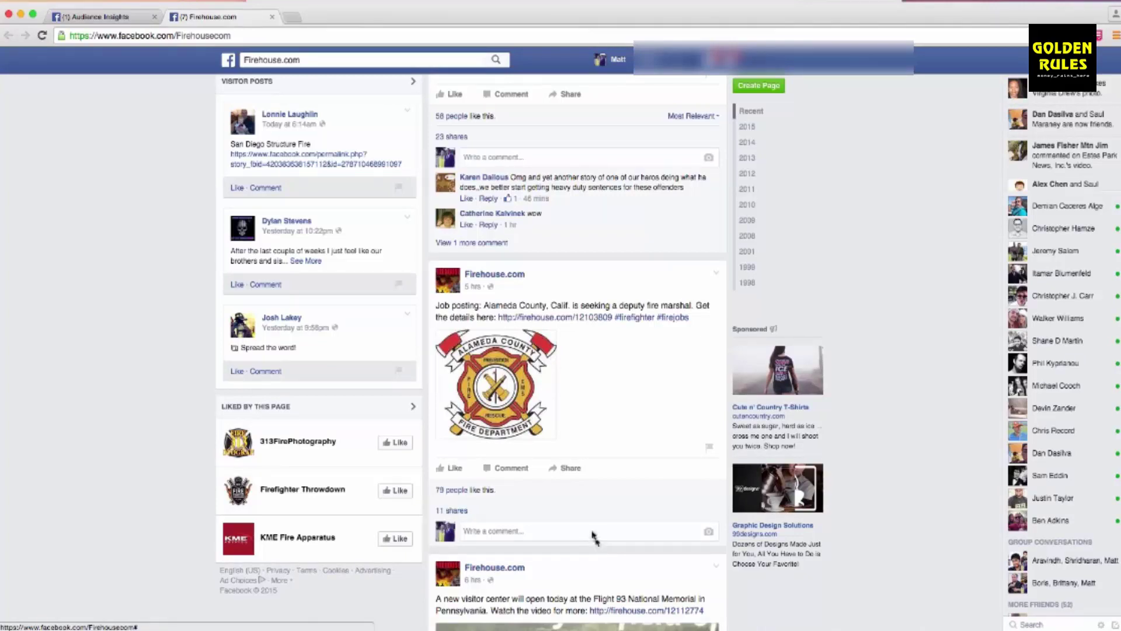
pyautogui.scroll(10, 581, 470)
pyautogui.scroll(4, 583, 474)
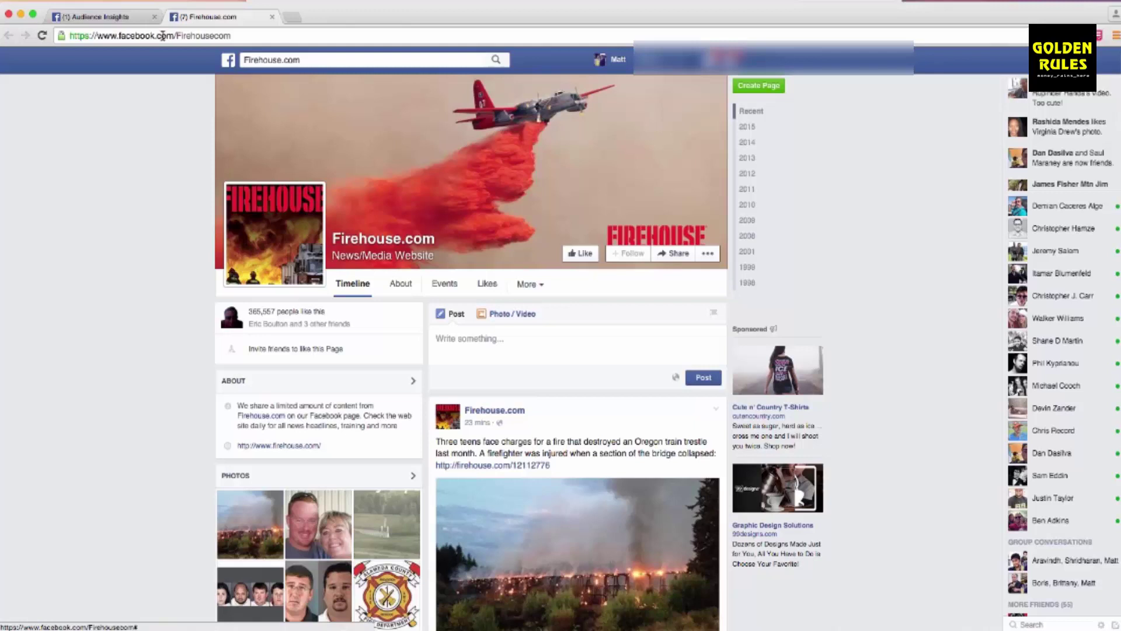
pyautogui.click(129, 19)
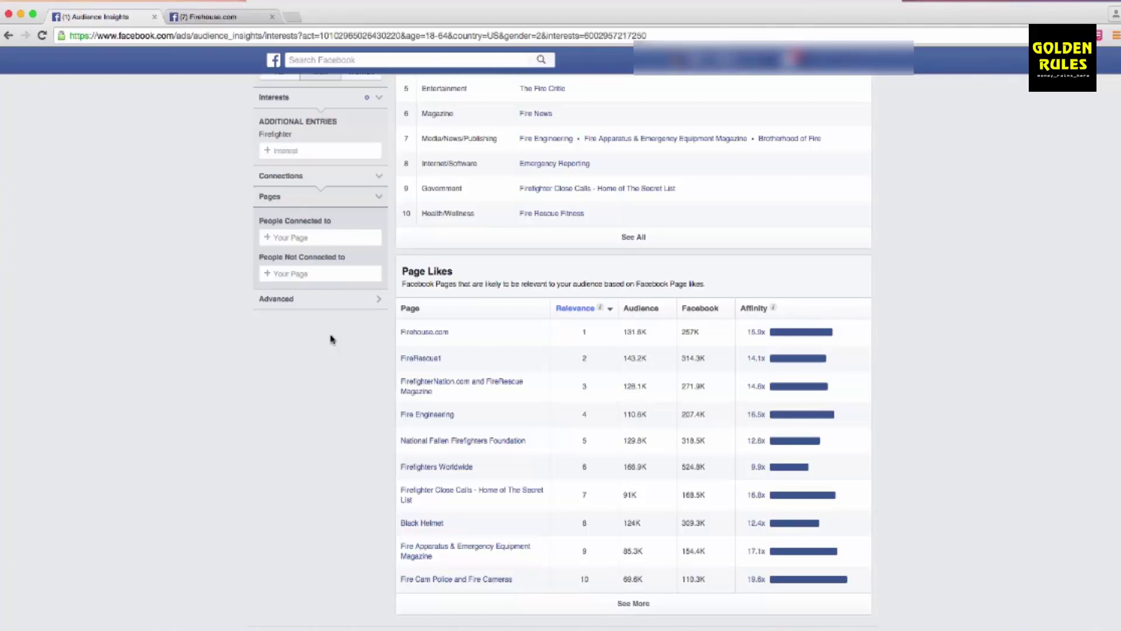
pyautogui.click(227, 18)
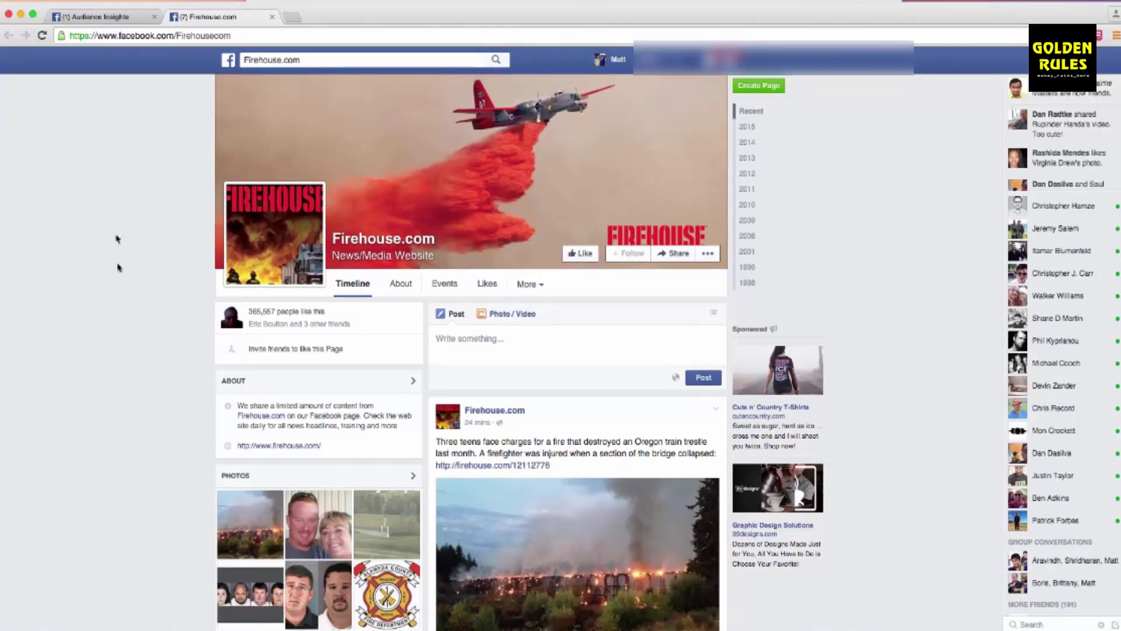
pyautogui.scroll(-5, 84, 497)
pyautogui.scroll(-10, 83, 497)
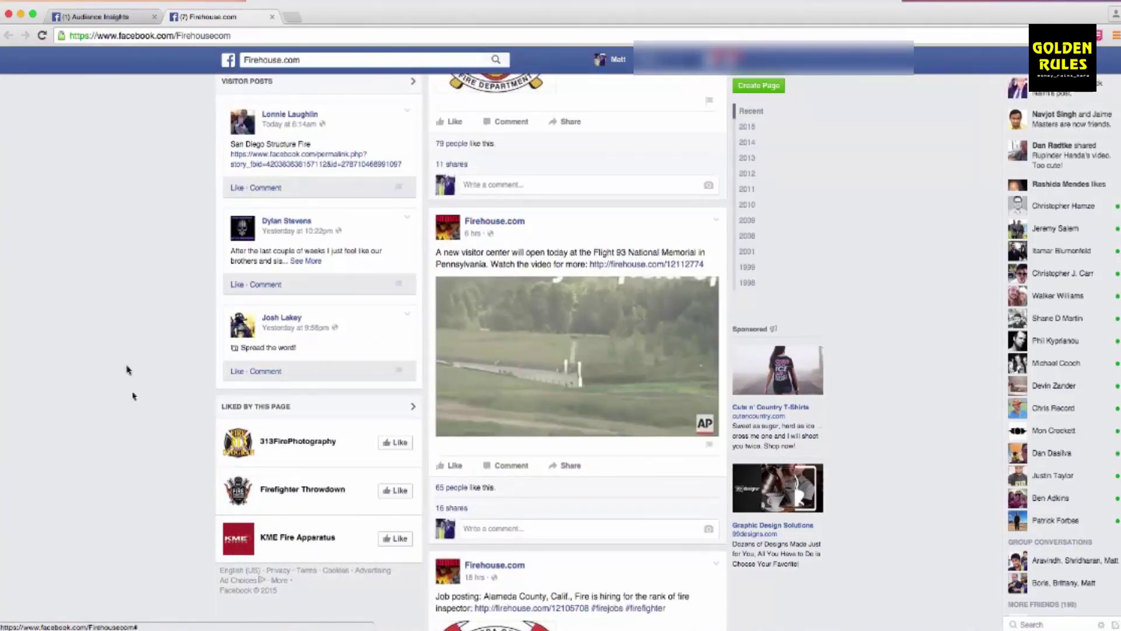
pyautogui.scroll(15, 125, 331)
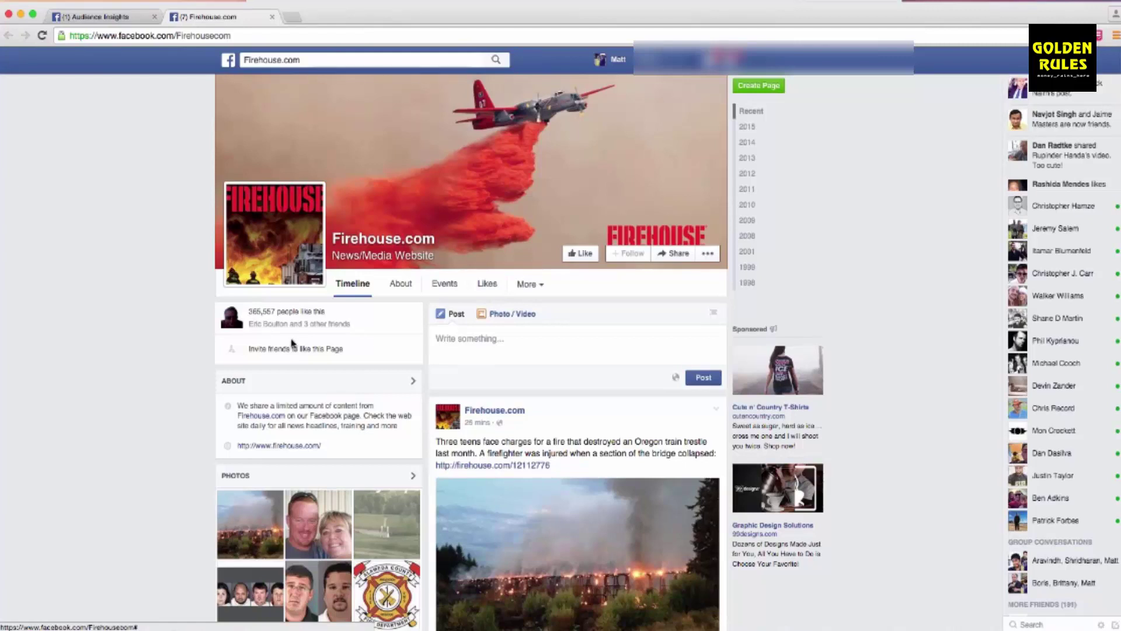
# Add the firehousecom interest to the audience and remove Firefighter
pyautogui.click(107, 17)
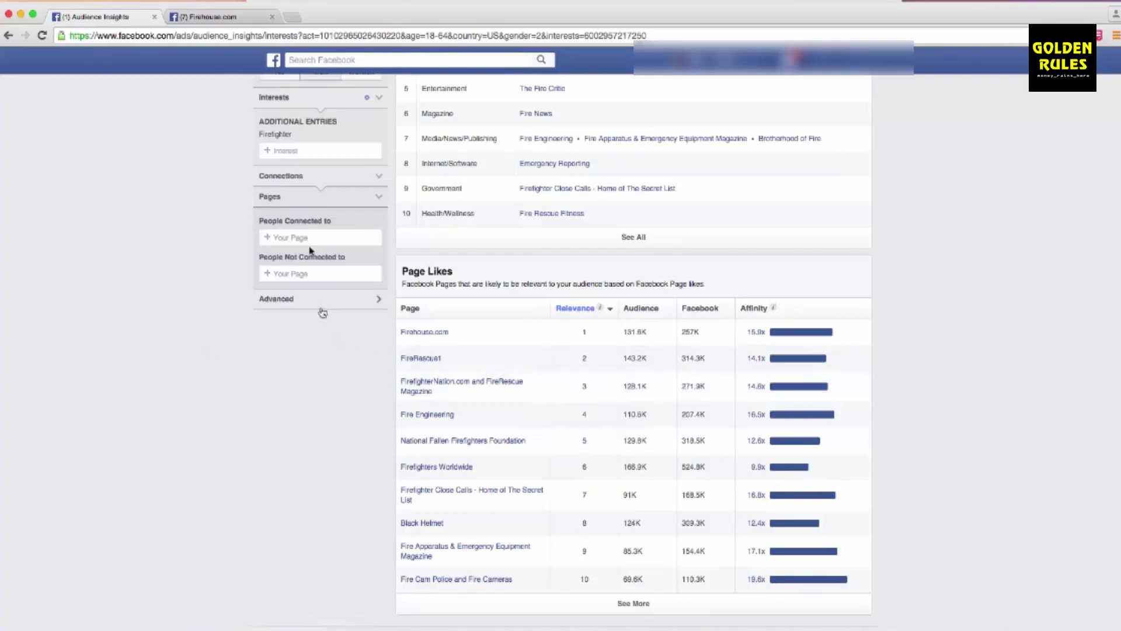
pyautogui.click(295, 149)
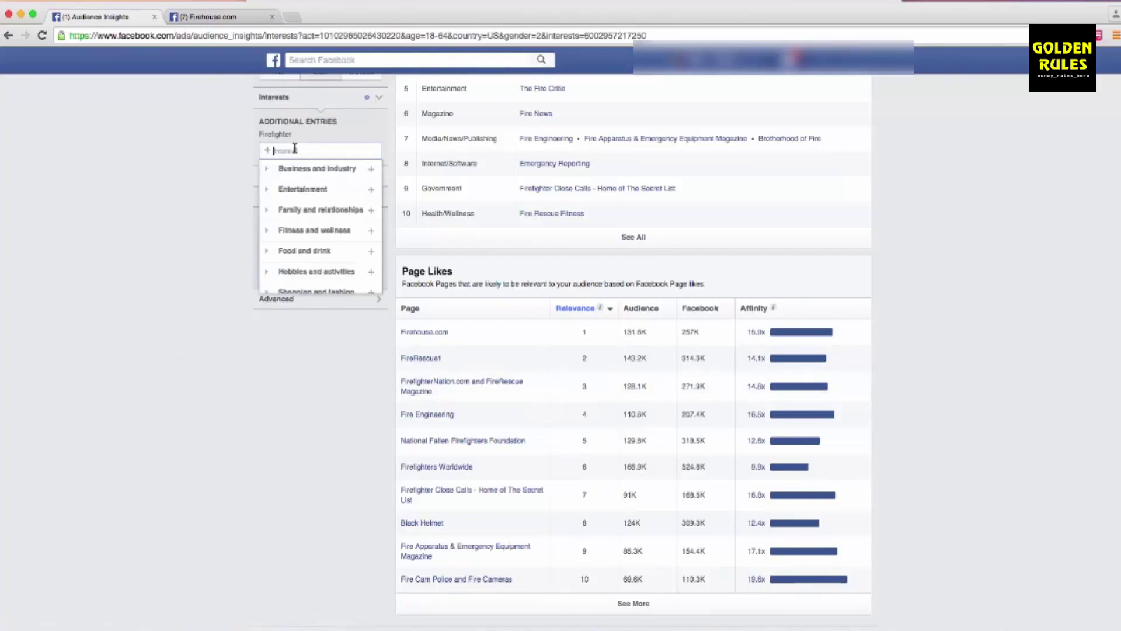
pyautogui.write('fire')
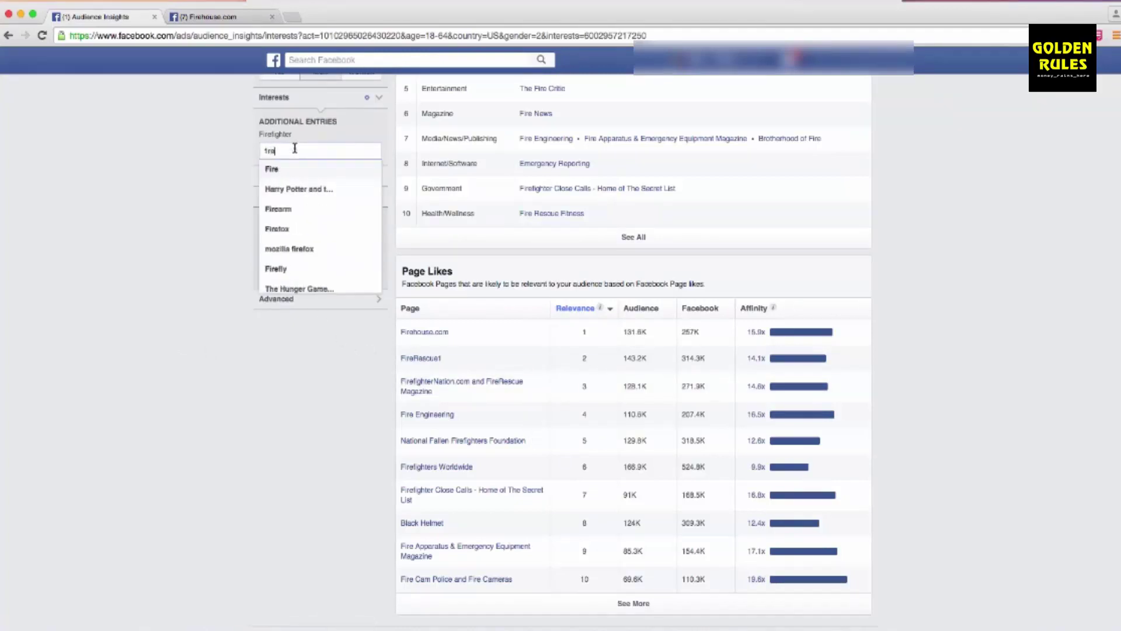
pyautogui.write('housecom')
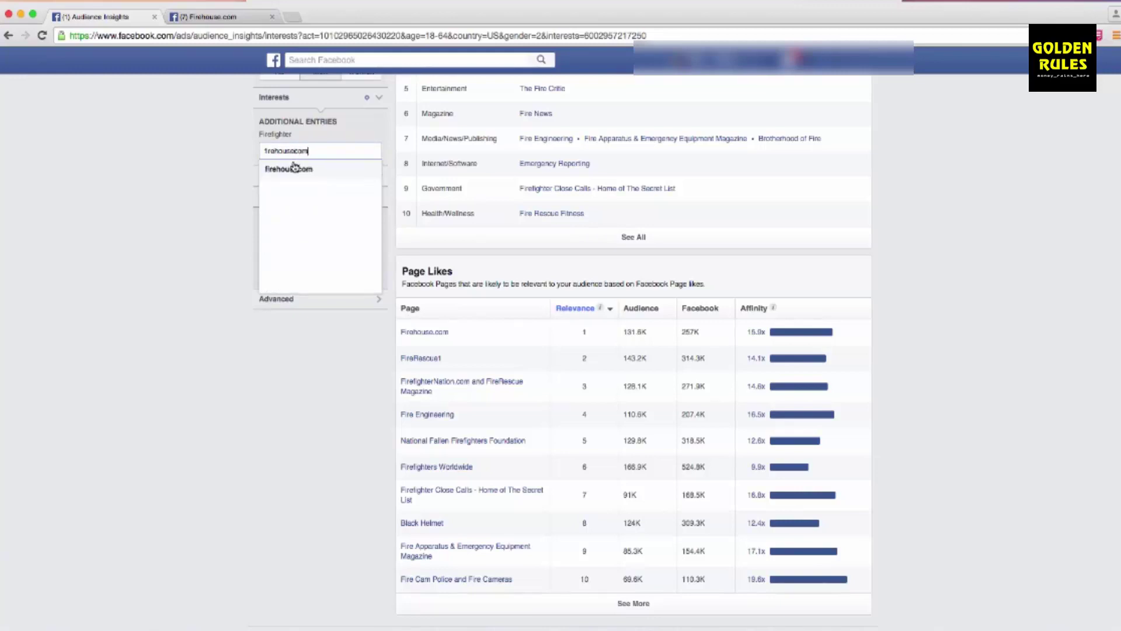
pyautogui.click(295, 169)
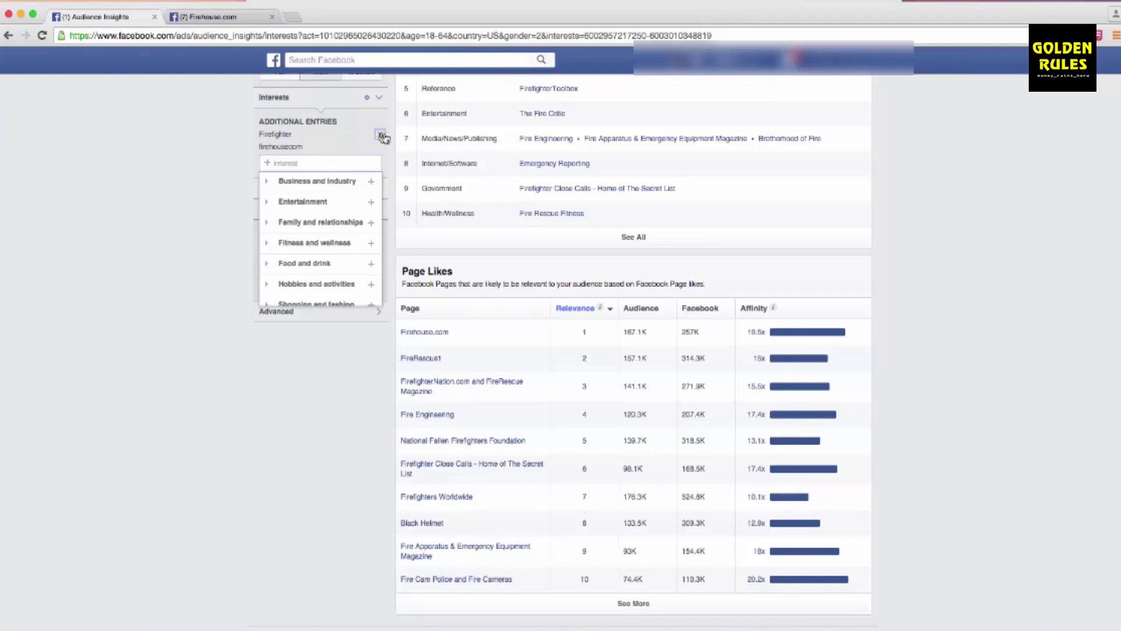
pyautogui.click(383, 138)
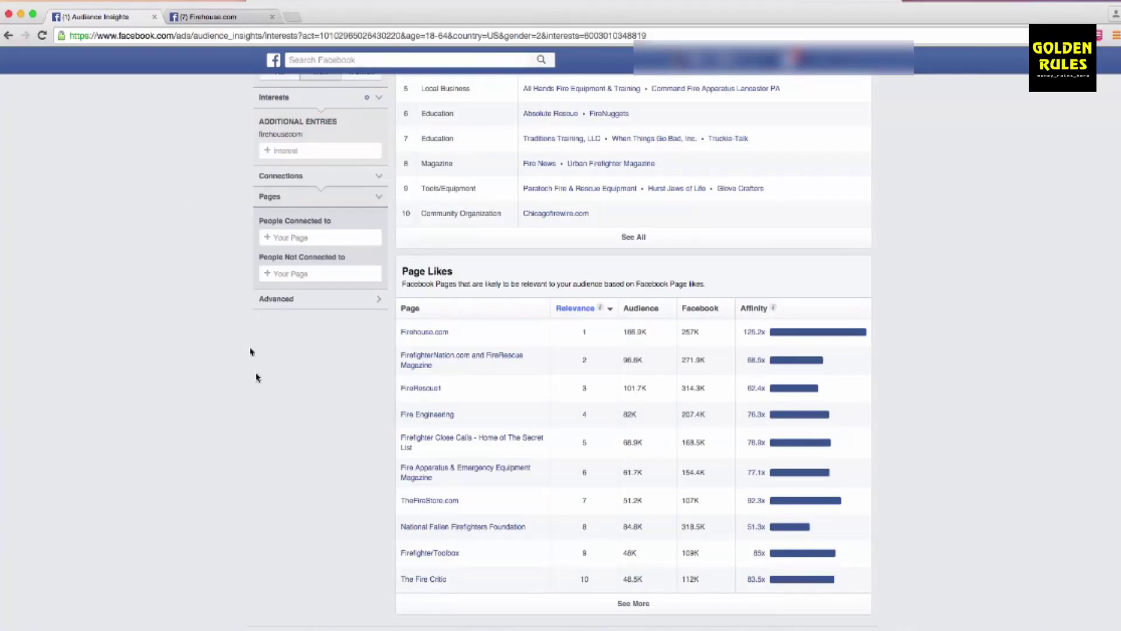
pyautogui.scroll(-1, 256, 378)
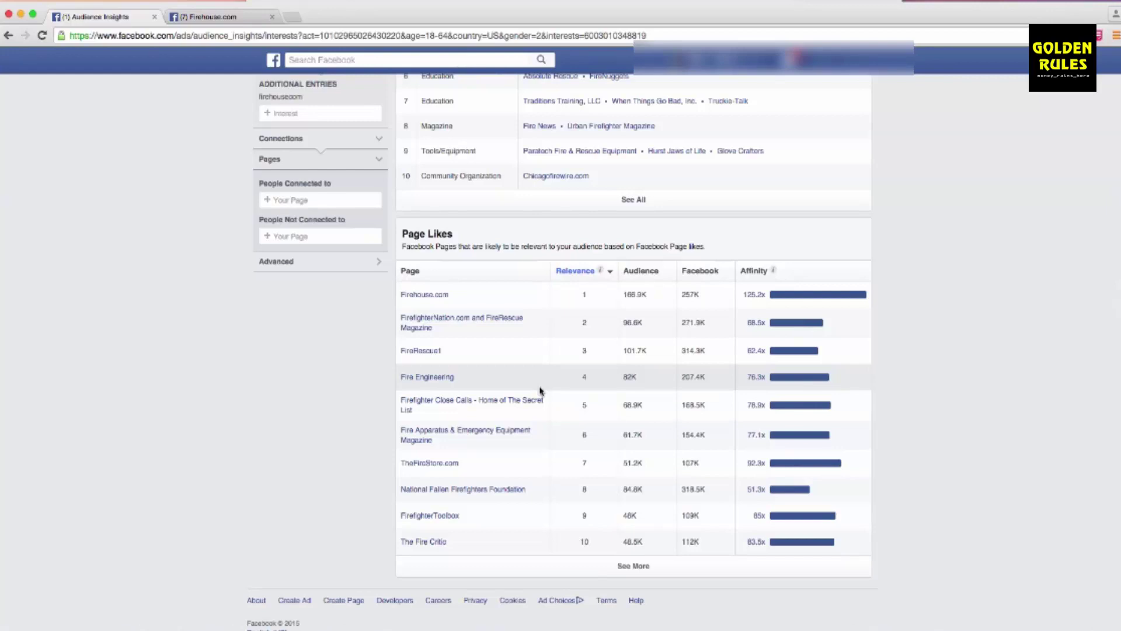
pyautogui.scroll(5, 245, 323)
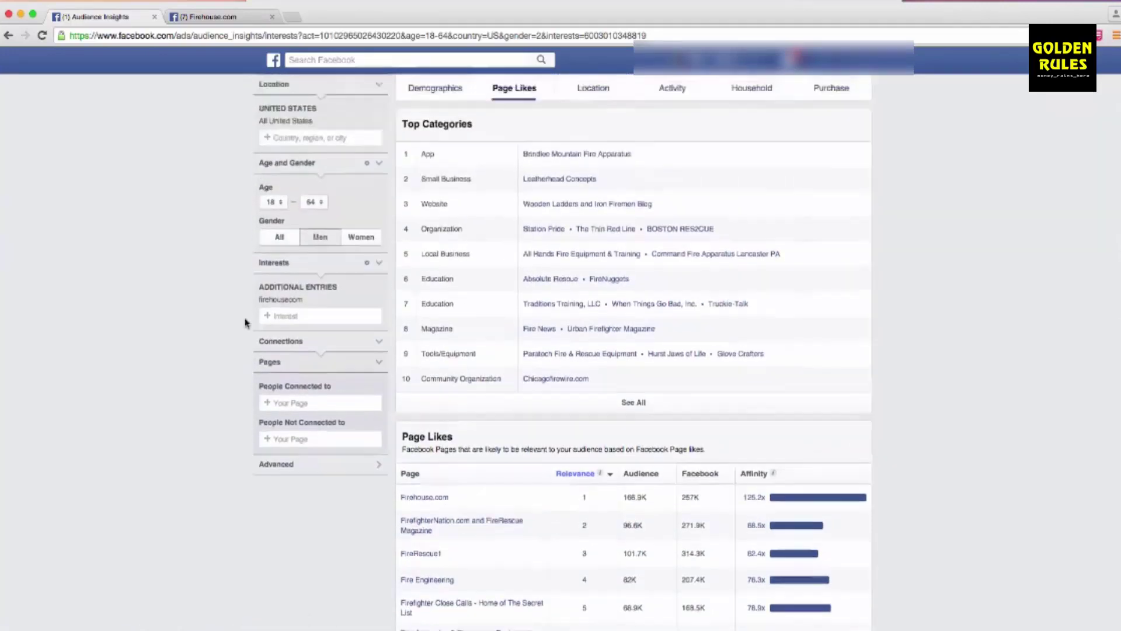
pyautogui.scroll(-4, 250, 317)
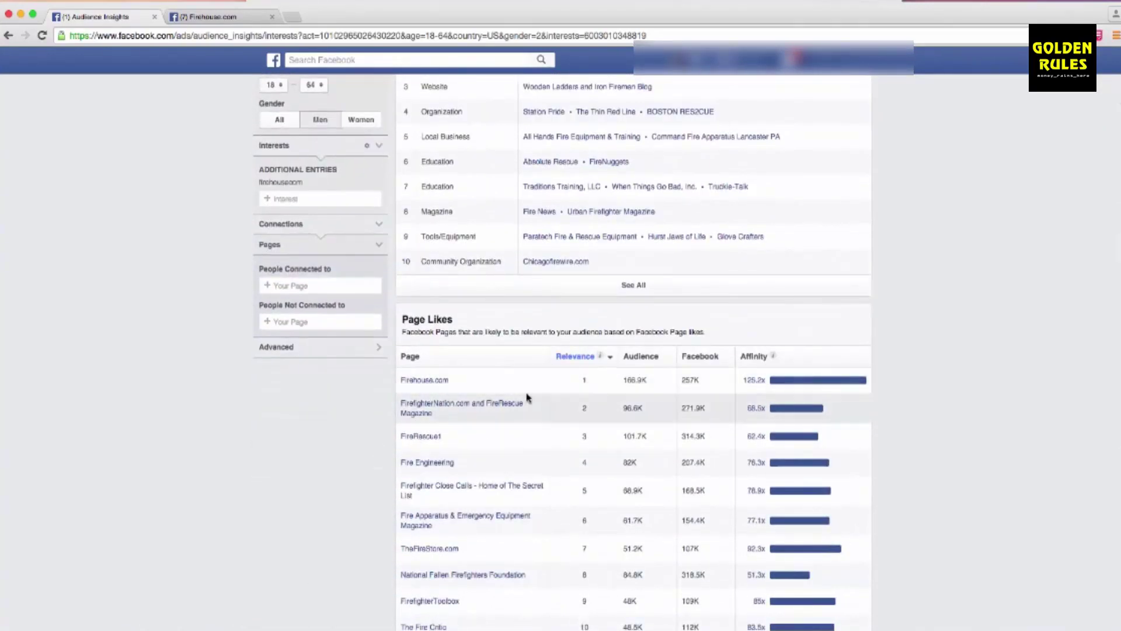
pyautogui.scroll(-2, 686, 464)
pyautogui.moveTo(473, 362)
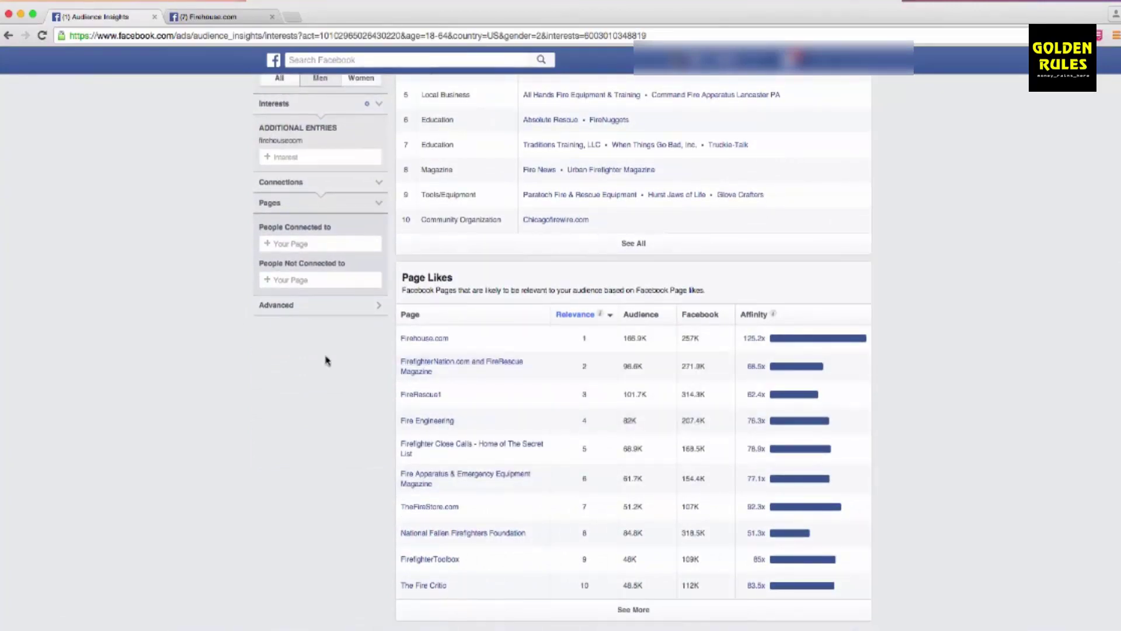
pyautogui.scroll(-1, 408, 356)
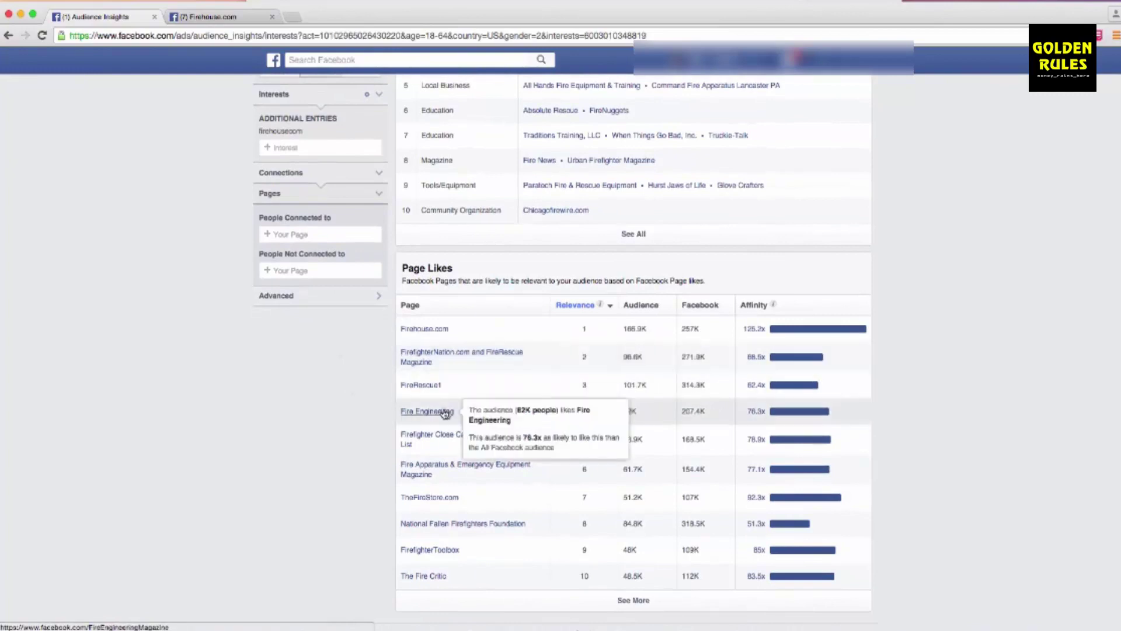
pyautogui.moveTo(456, 437)
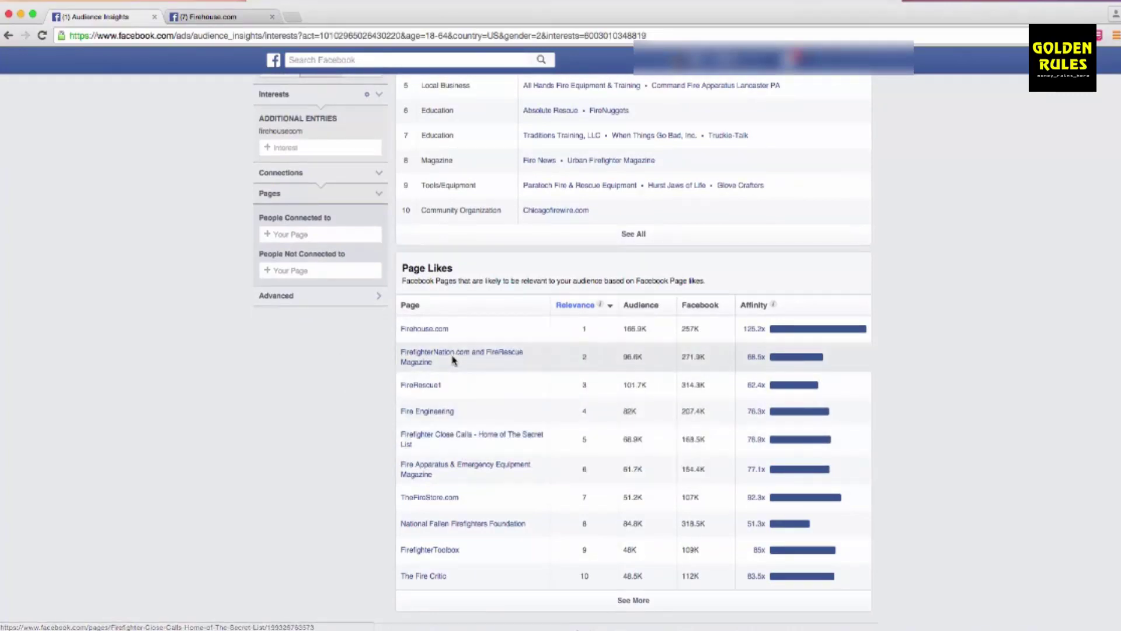